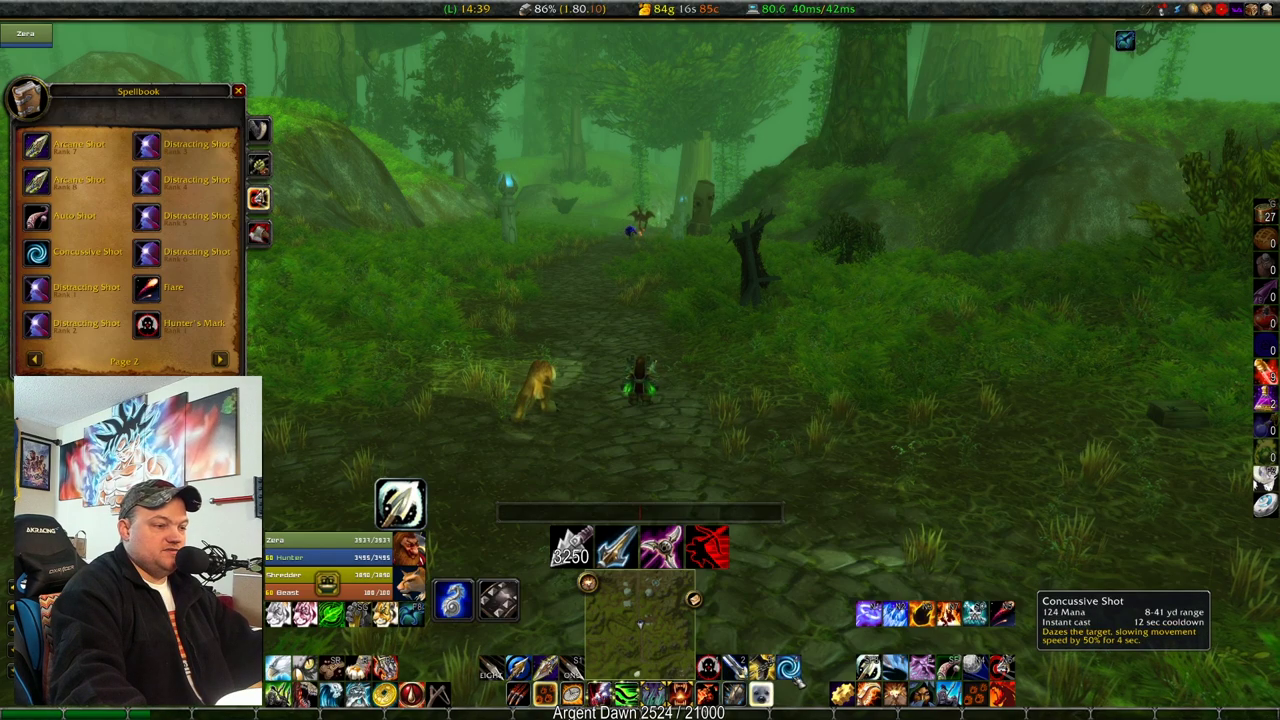
# Compare the abilities offered by the Concussive Shot slot with and without its modifier, reading the Concussive Shot, Rapid Fire and Arcane Shot tooltips.
pyautogui.press('shift')
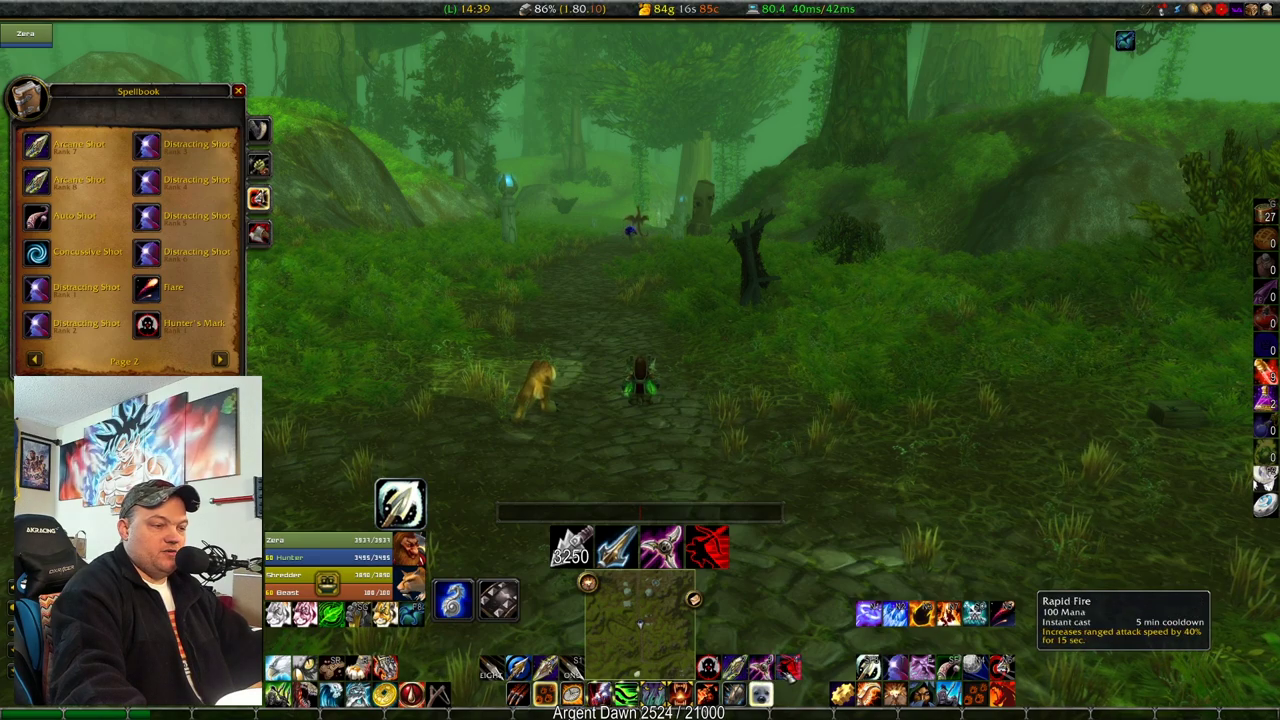
pyautogui.press('shift')
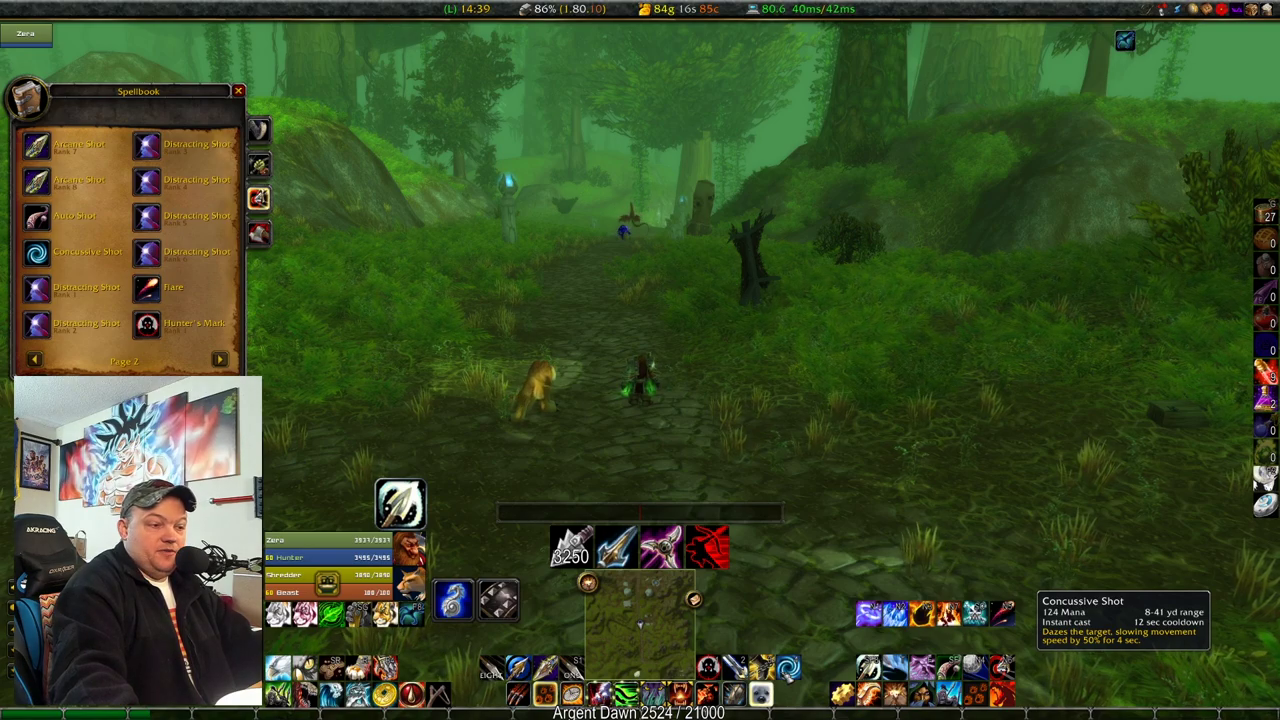
pyautogui.press('shift')
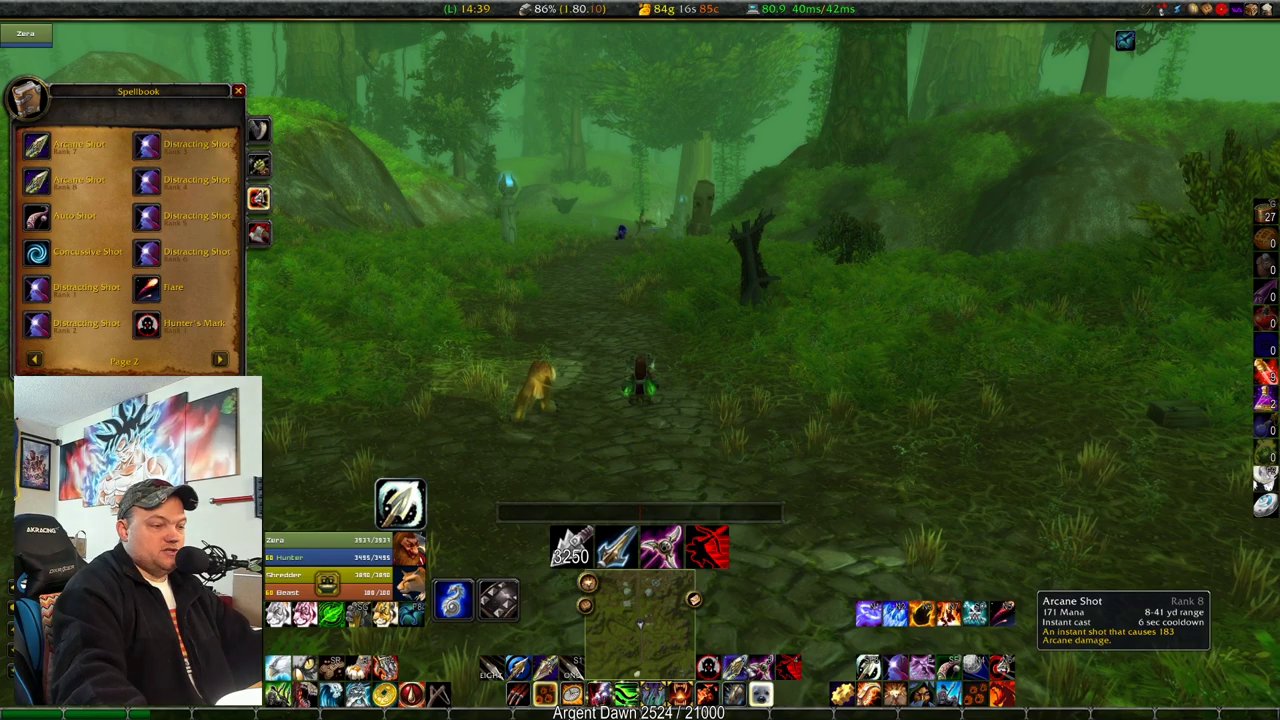
pyautogui.click(790, 668)
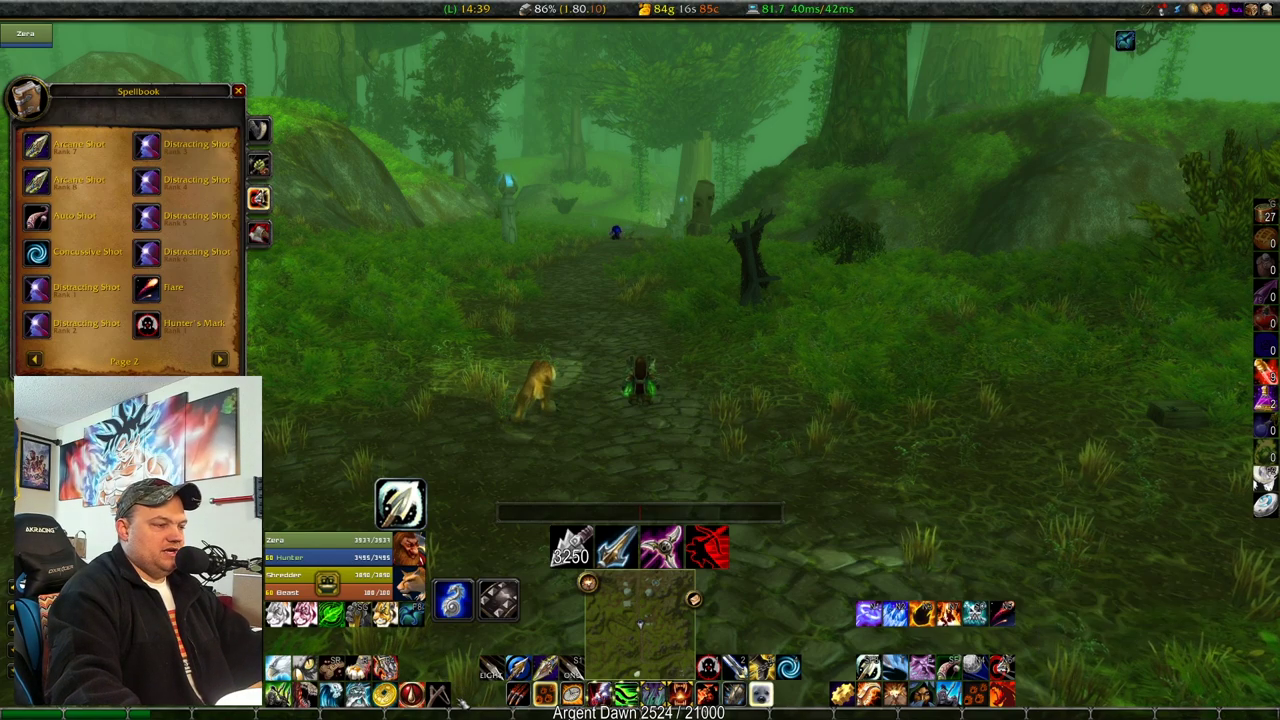
# Lift the Engineering button out of the action bar and put it back in its original slot.
pyautogui.moveTo(440, 696); pyautogui.dragTo(388, 673)
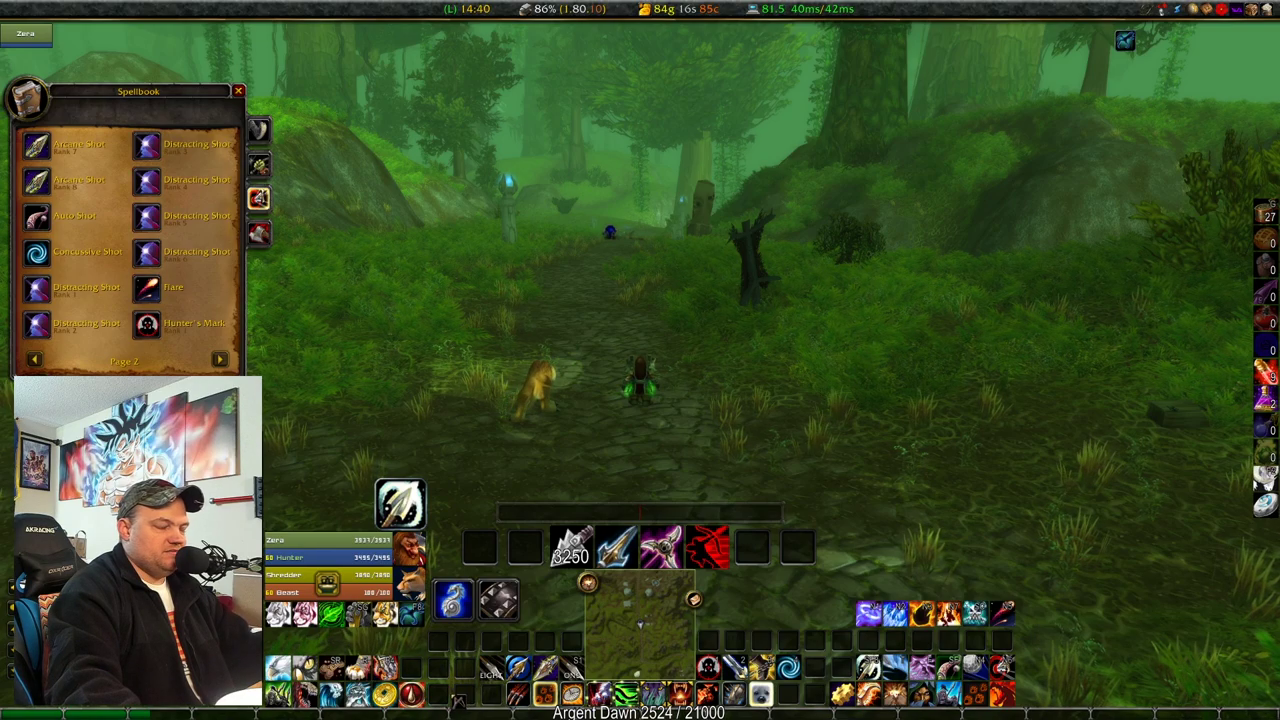
pyautogui.click(445, 698)
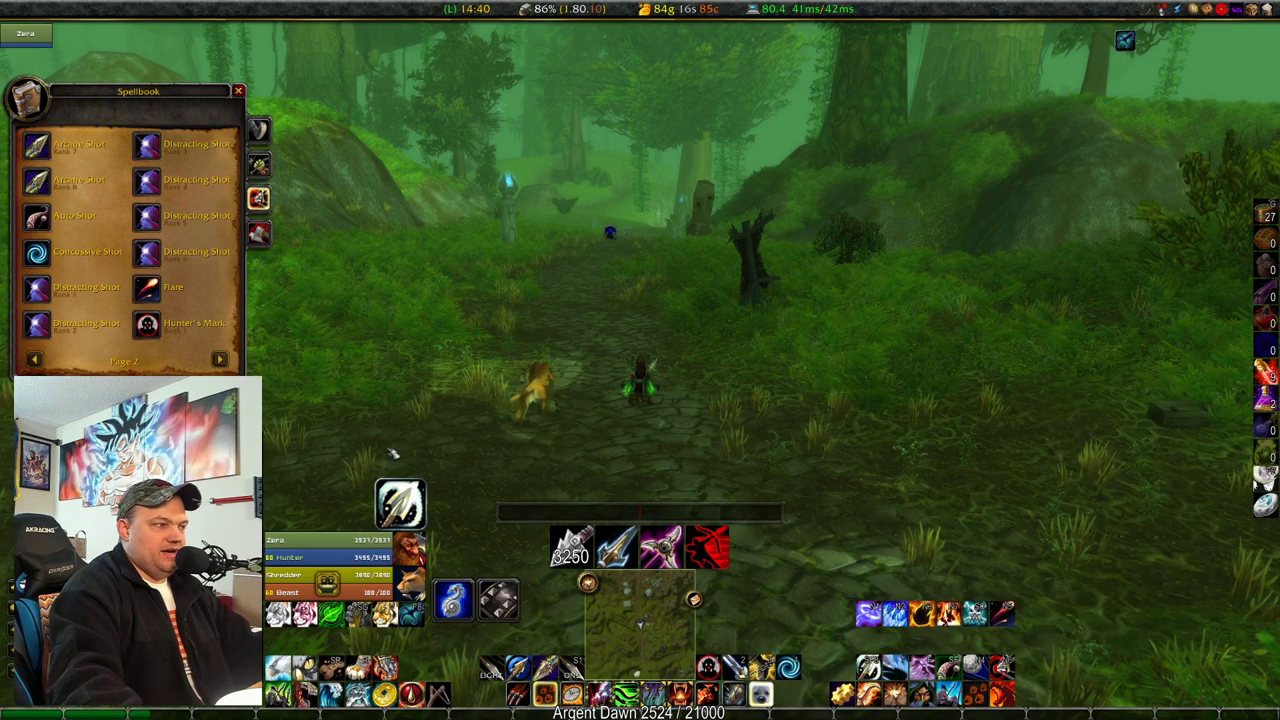
# View the second page of the Beast Mastery spells and close the spellbook.
pyautogui.click(258, 163)
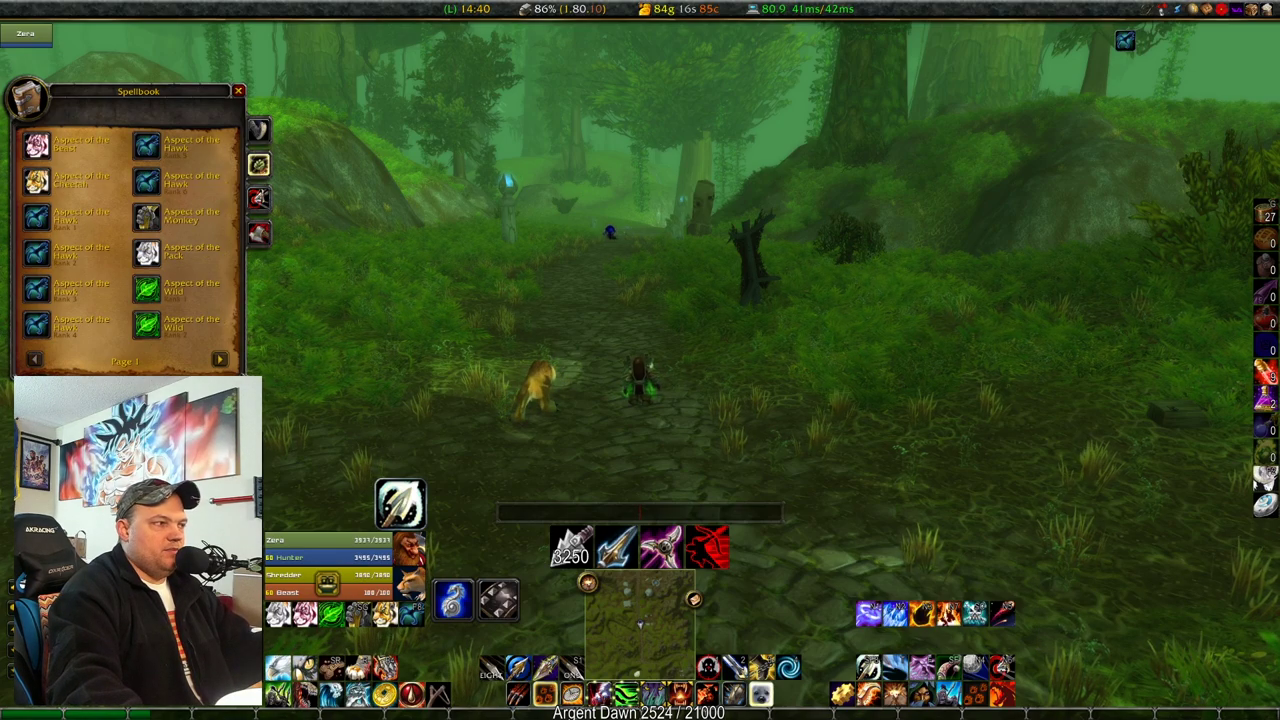
pyautogui.click(220, 359)
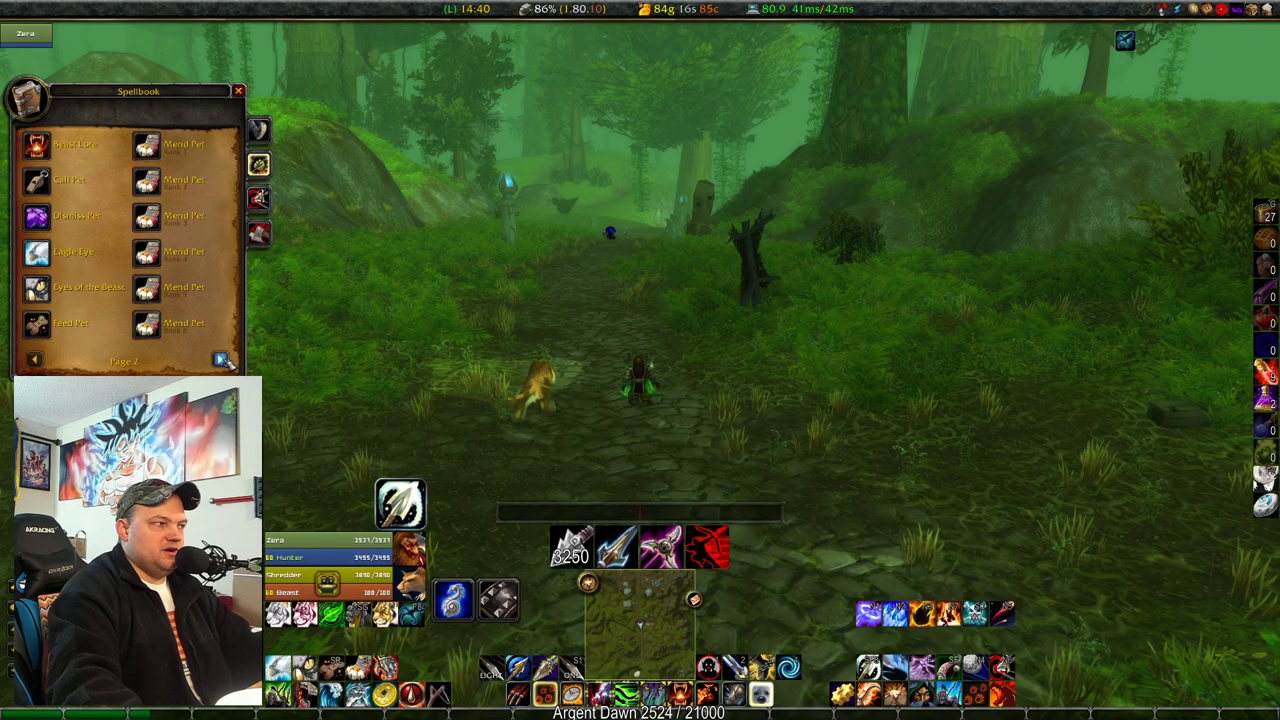
pyautogui.click(239, 92)
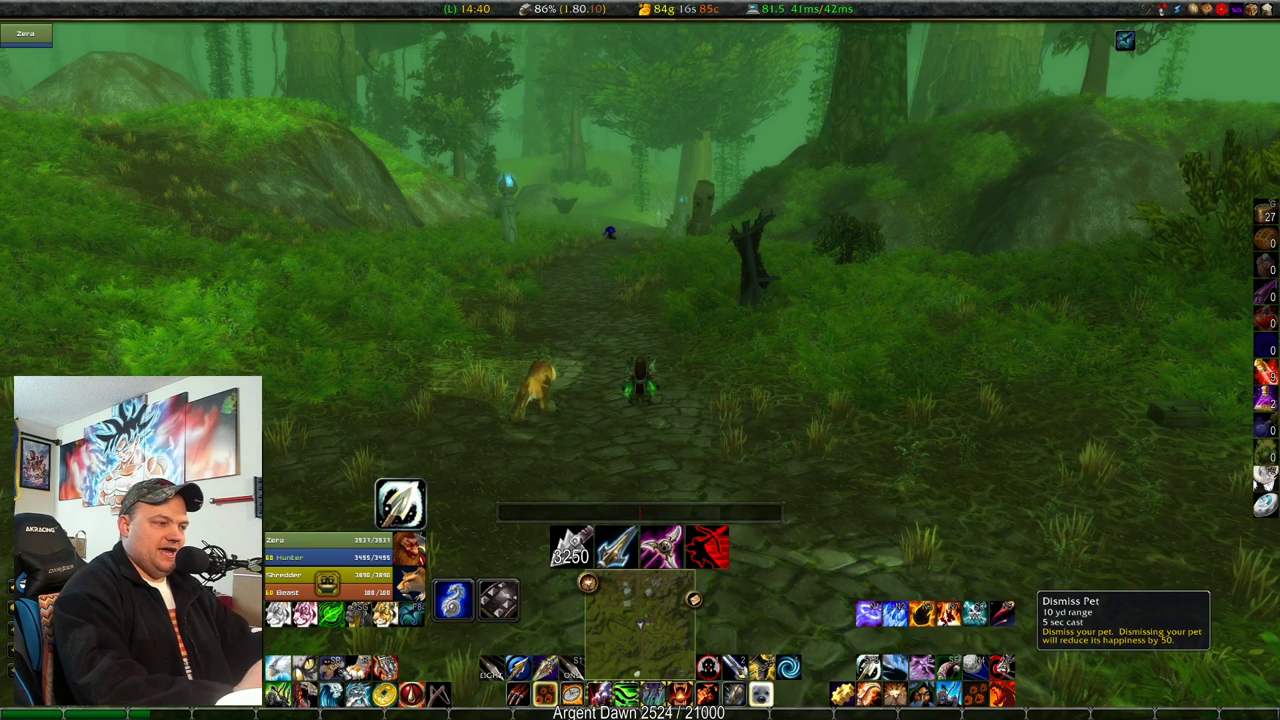
# Dismiss the cat pet and call it back beside the hunter.
pyautogui.moveTo(797, 437); pyautogui.dragTo(1065, 460)
pyautogui.scroll(4, 797, 437)
pyautogui.hotkey('shift', 'r')
pyautogui.moveTo(717, 409); pyautogui.dragTo(695, 385)
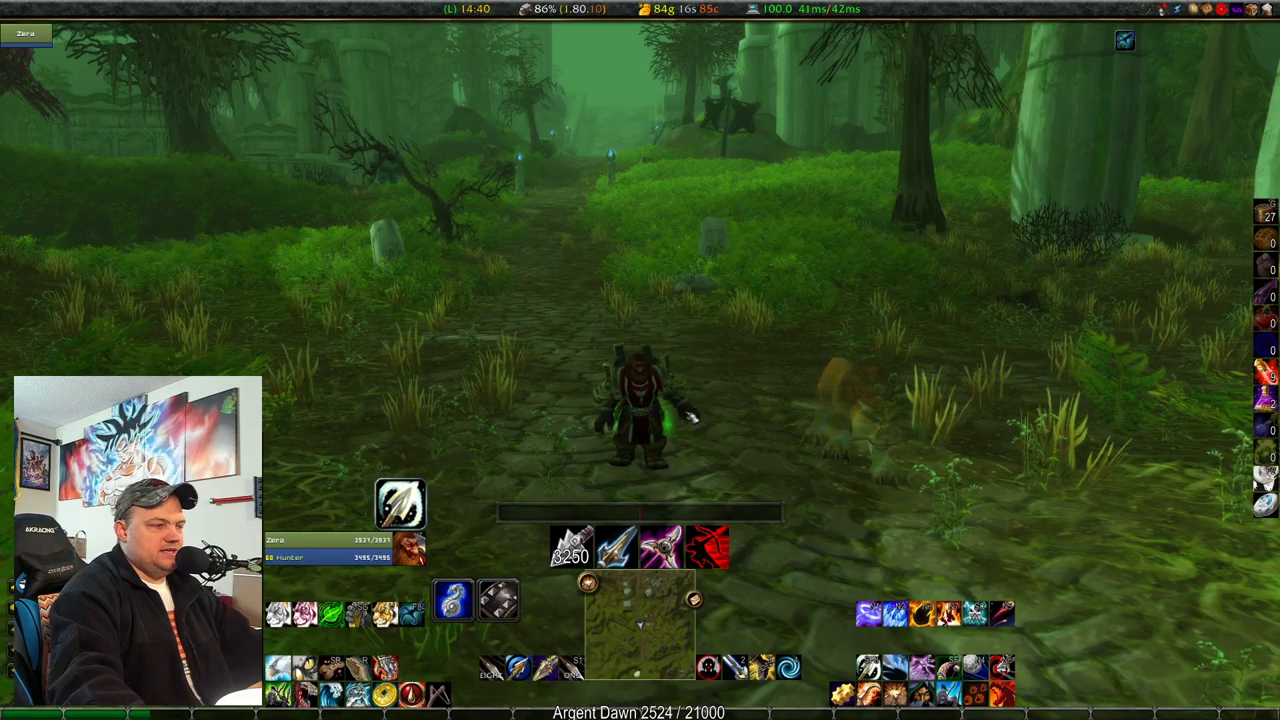
pyautogui.press('r')
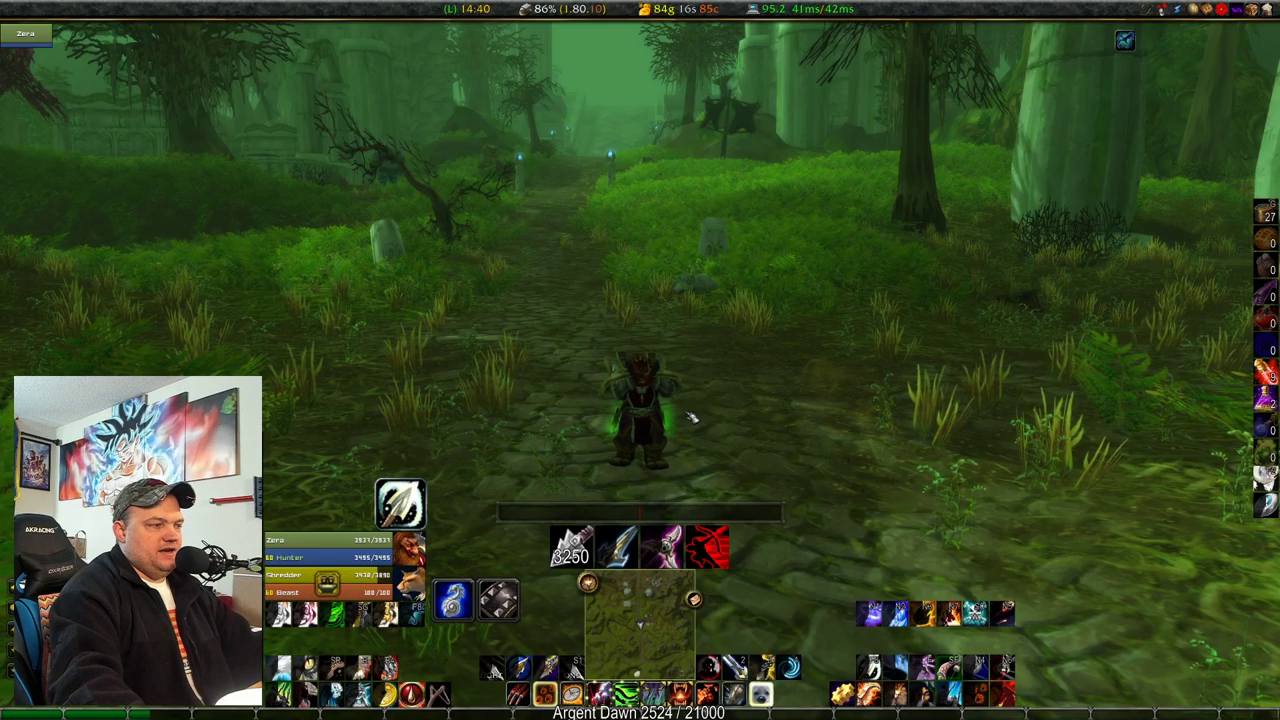
pyautogui.rightClick(692, 418)
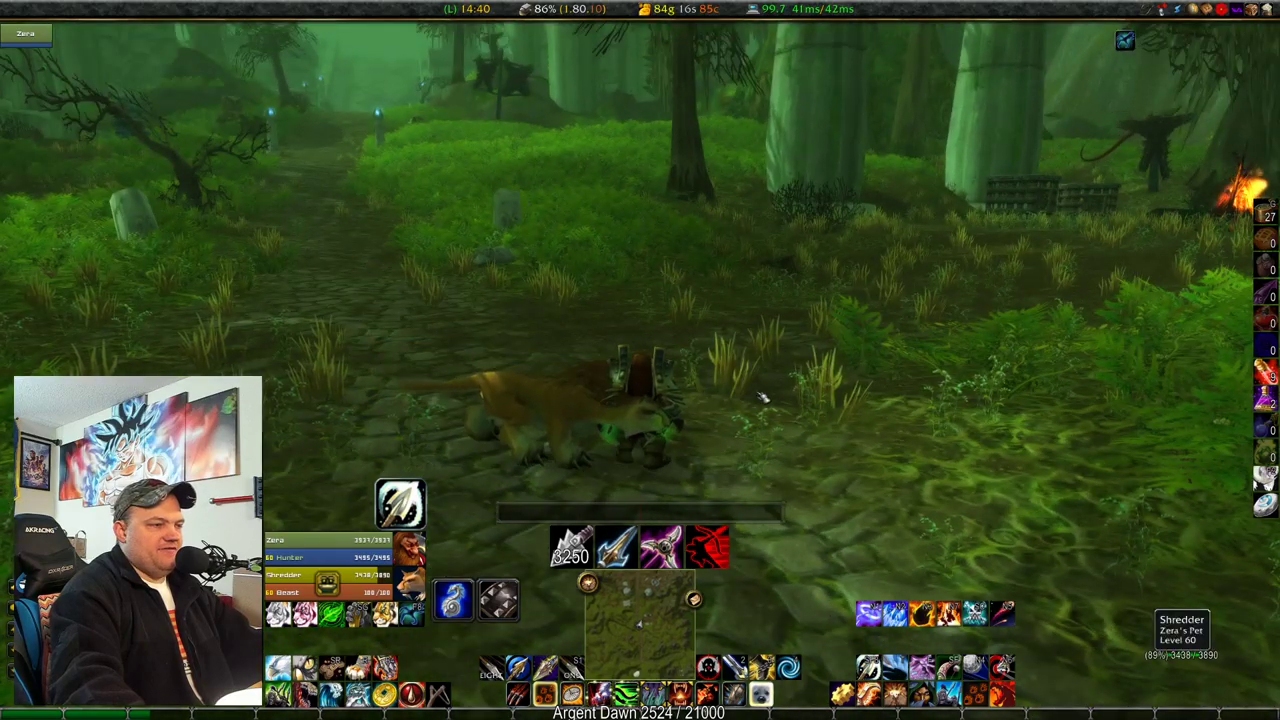
# Turn to face the cat pet, feed it, and target it to test the Mend/Revive Pet macro.
pyautogui.rightClick(763, 397)
pyautogui.press('w')
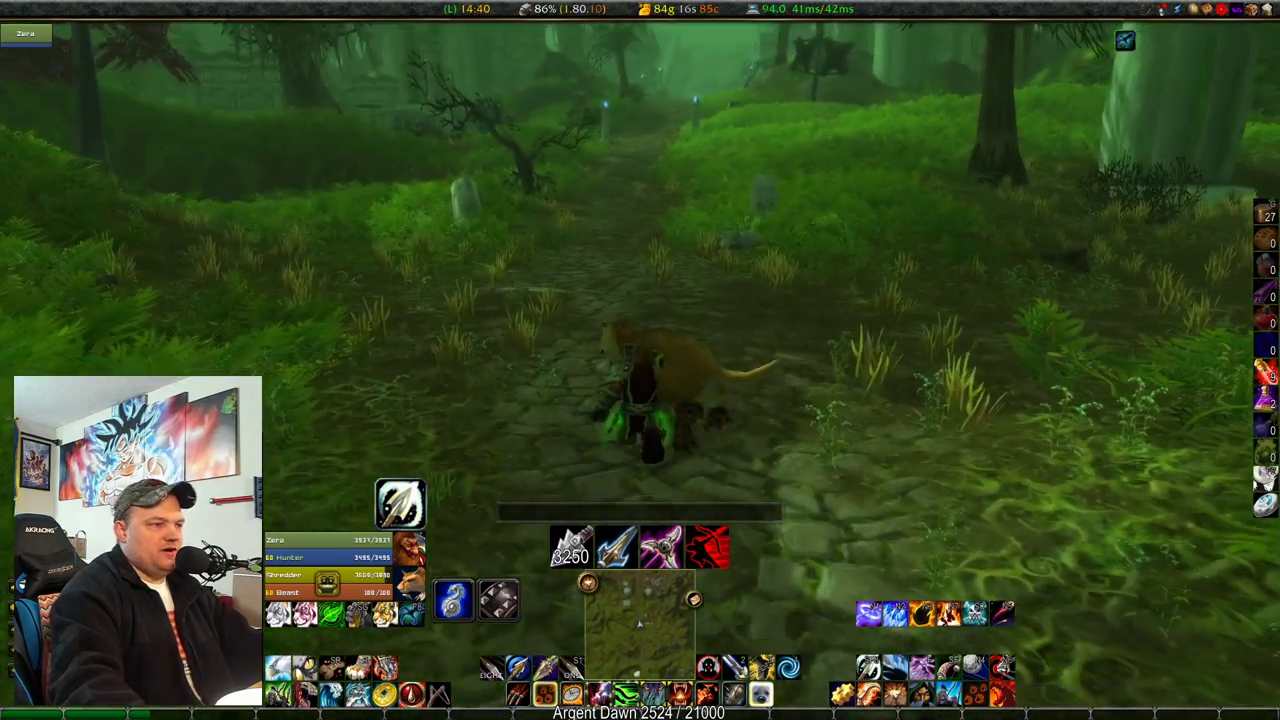
pyautogui.rightClick(768, 396)
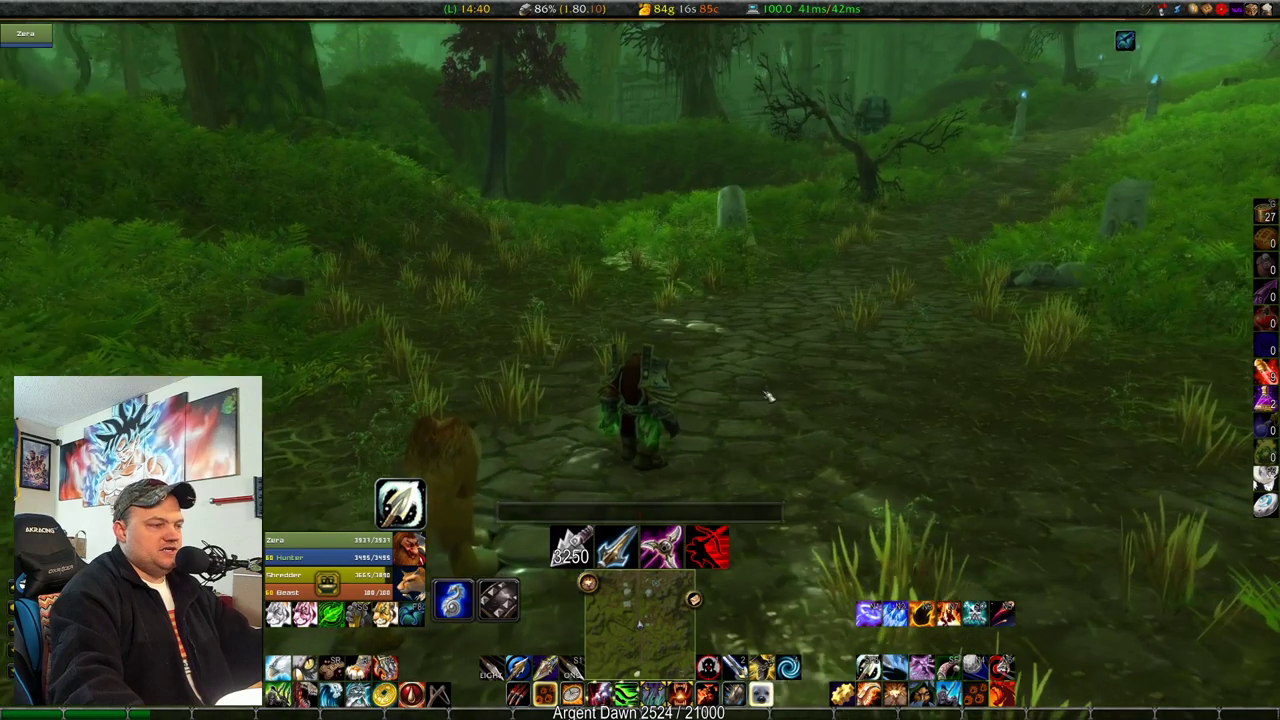
pyautogui.hotkey('shift', 'r')
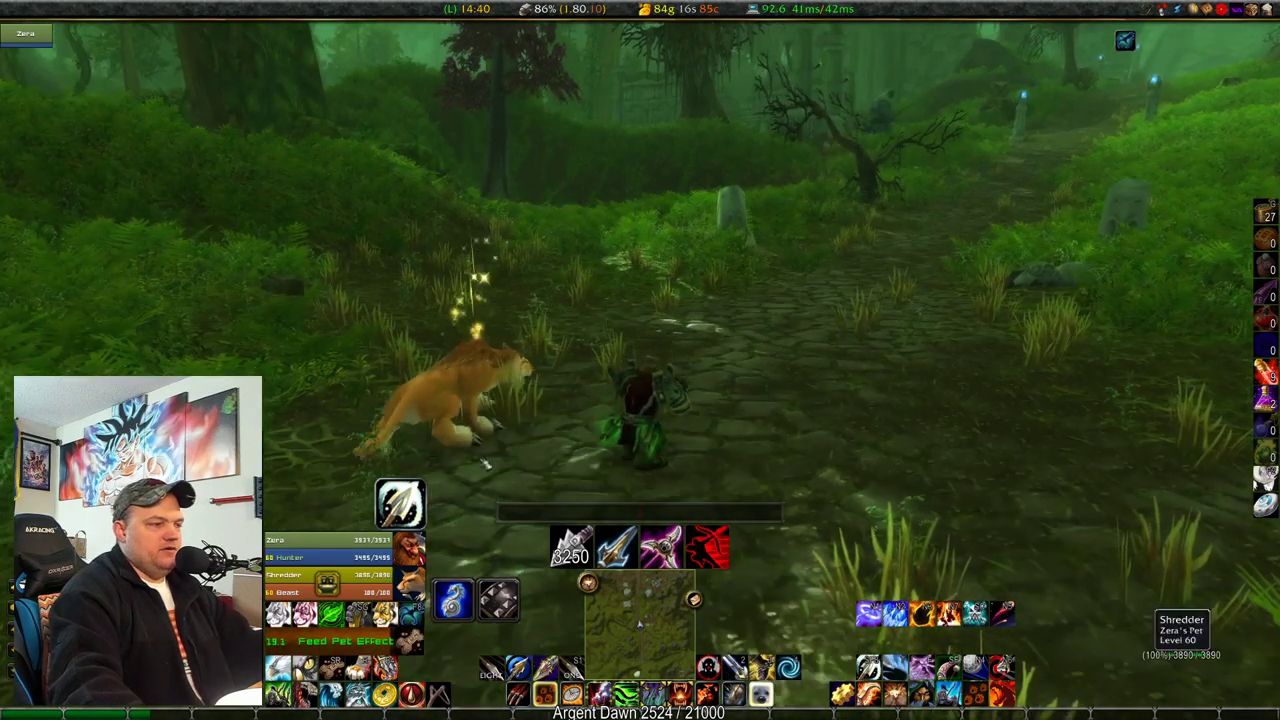
pyautogui.click(455, 400)
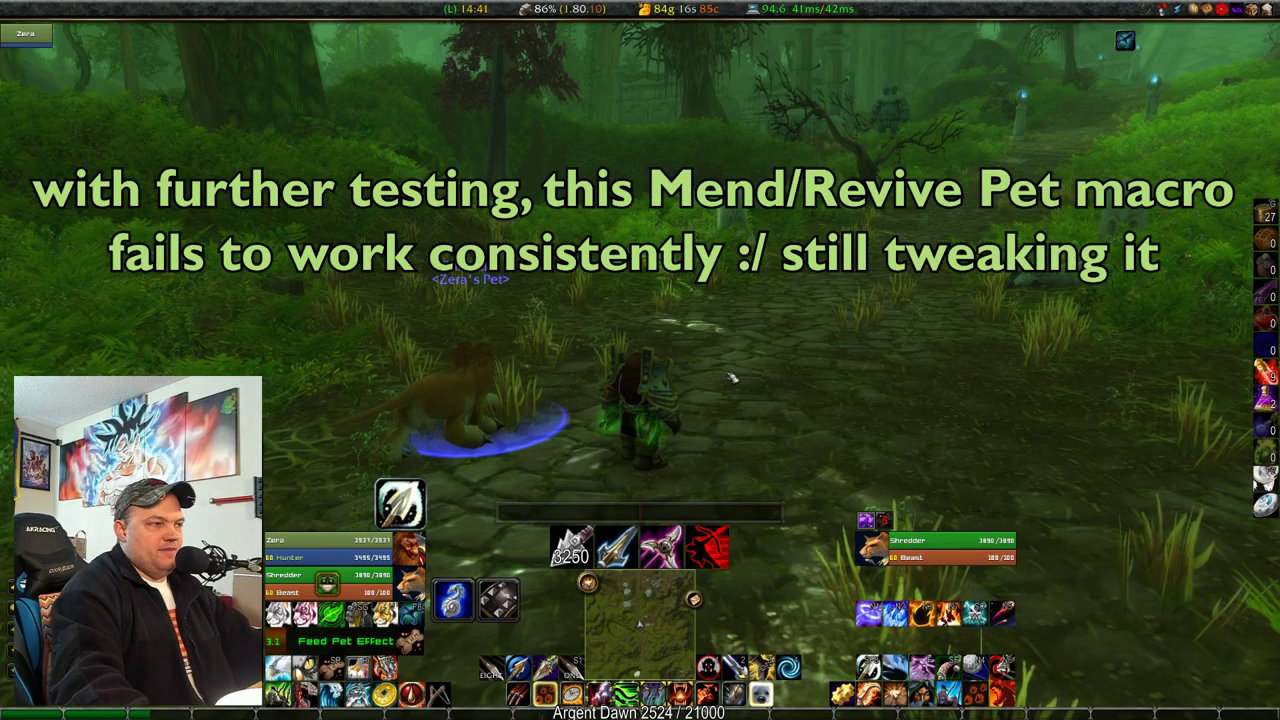
pyautogui.hotkey('shift', 'r')
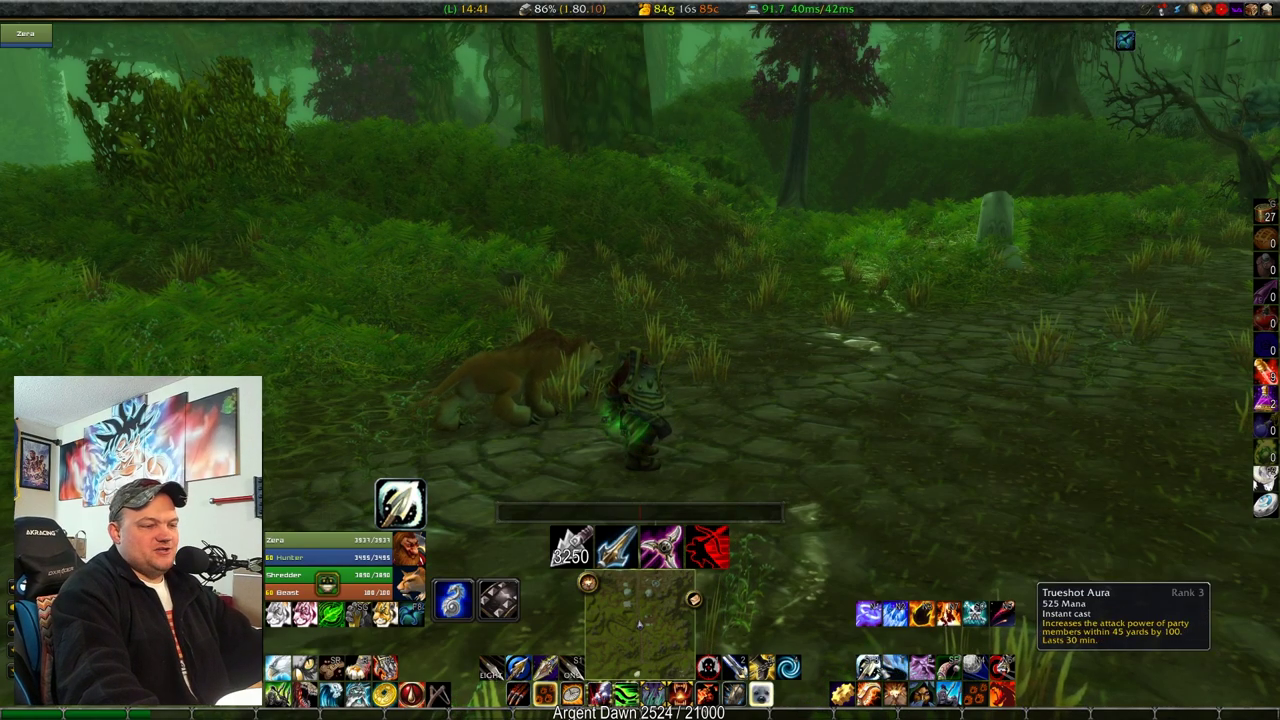
# Cast Trueshot Aura and examine the Disengage, Distracting Shot and Scatter Shot tooltips using the modifier-dependent action slots.
pyautogui.click(869, 667)
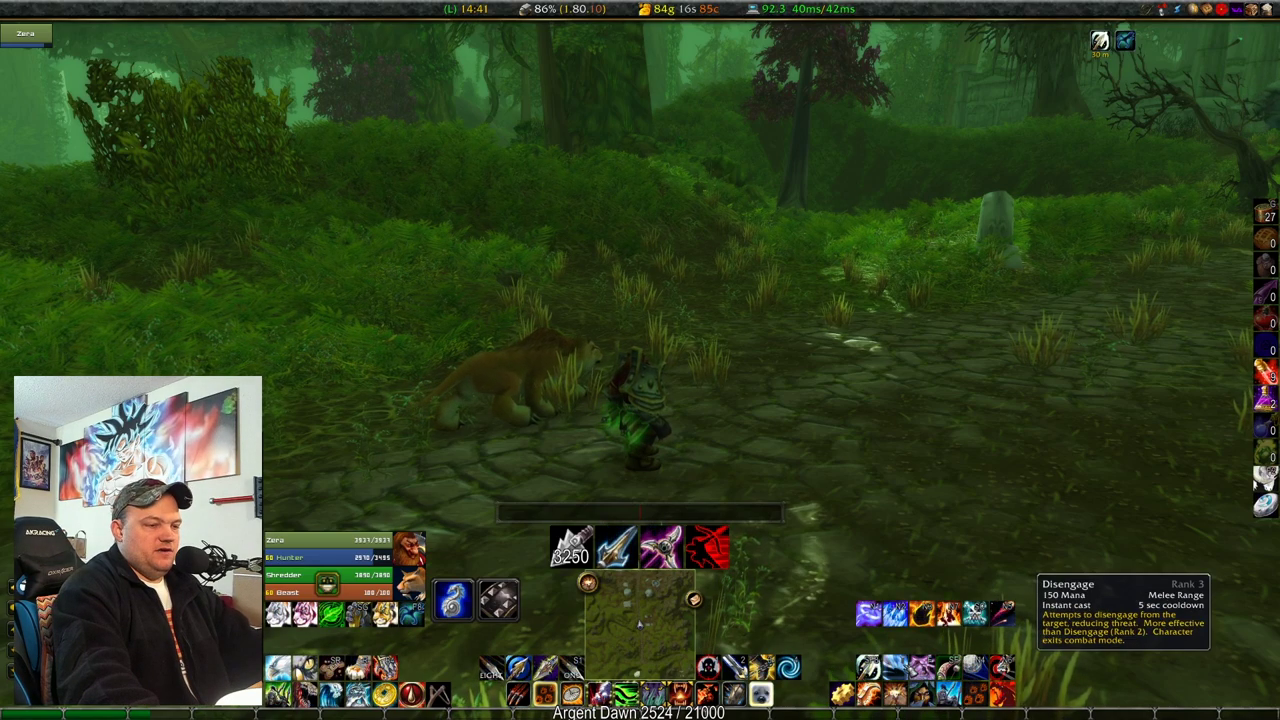
pyautogui.press('shift')
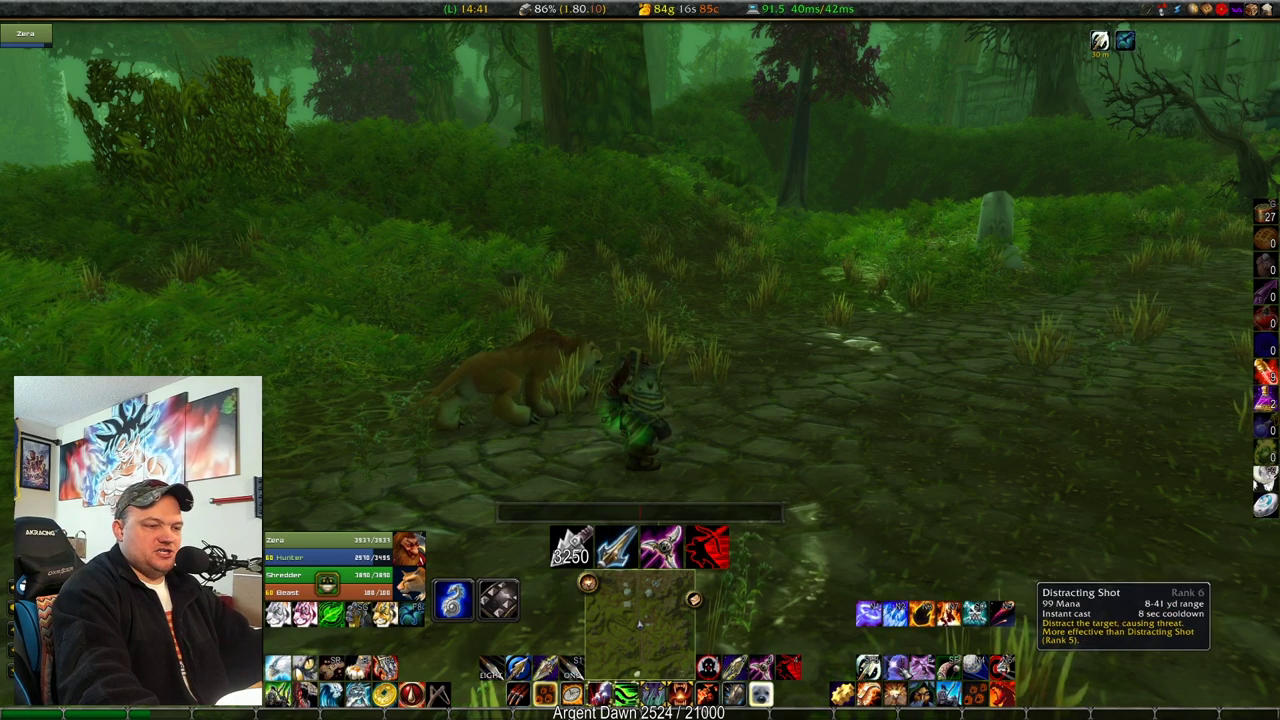
pyautogui.press('shift')
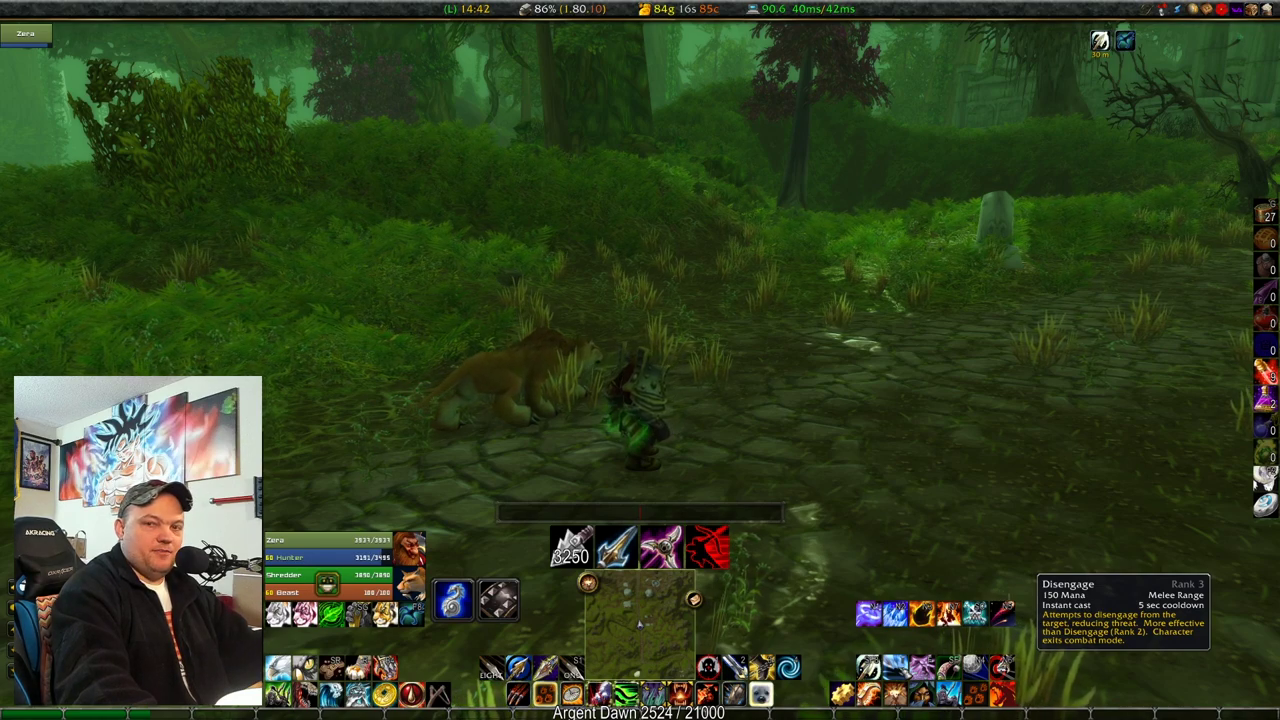
pyautogui.press('shift')
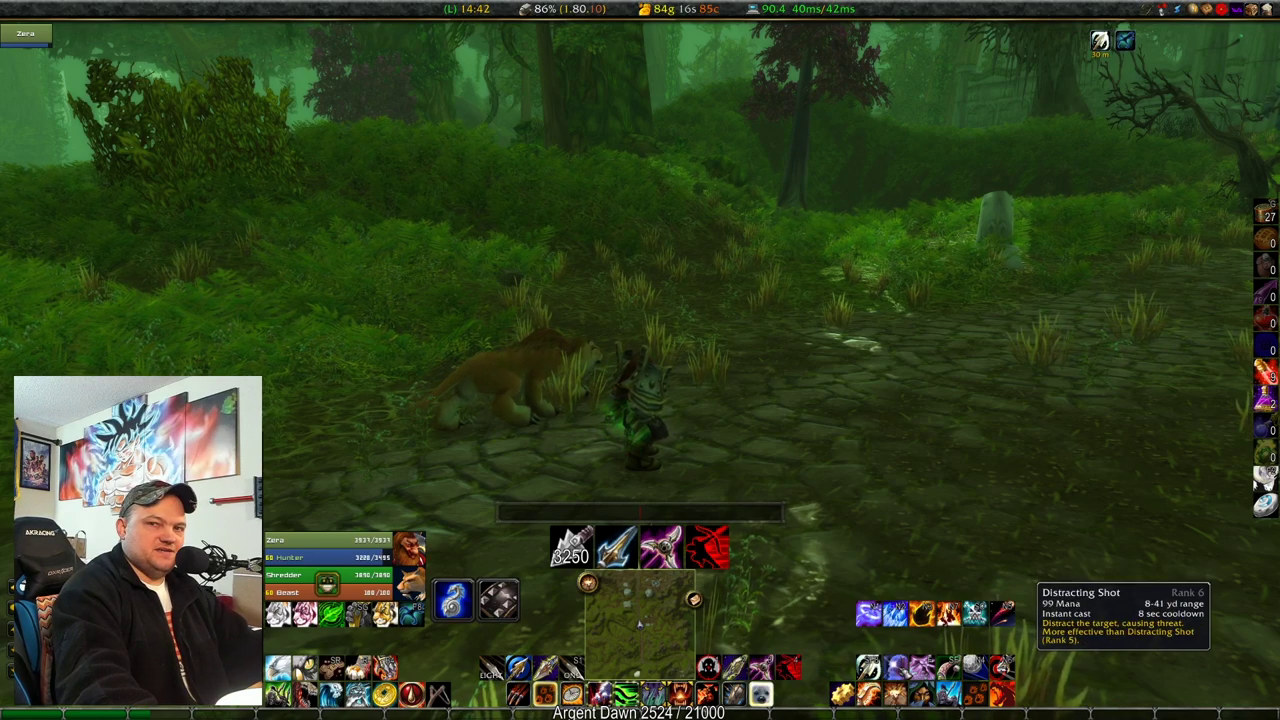
pyautogui.press('ctrl')
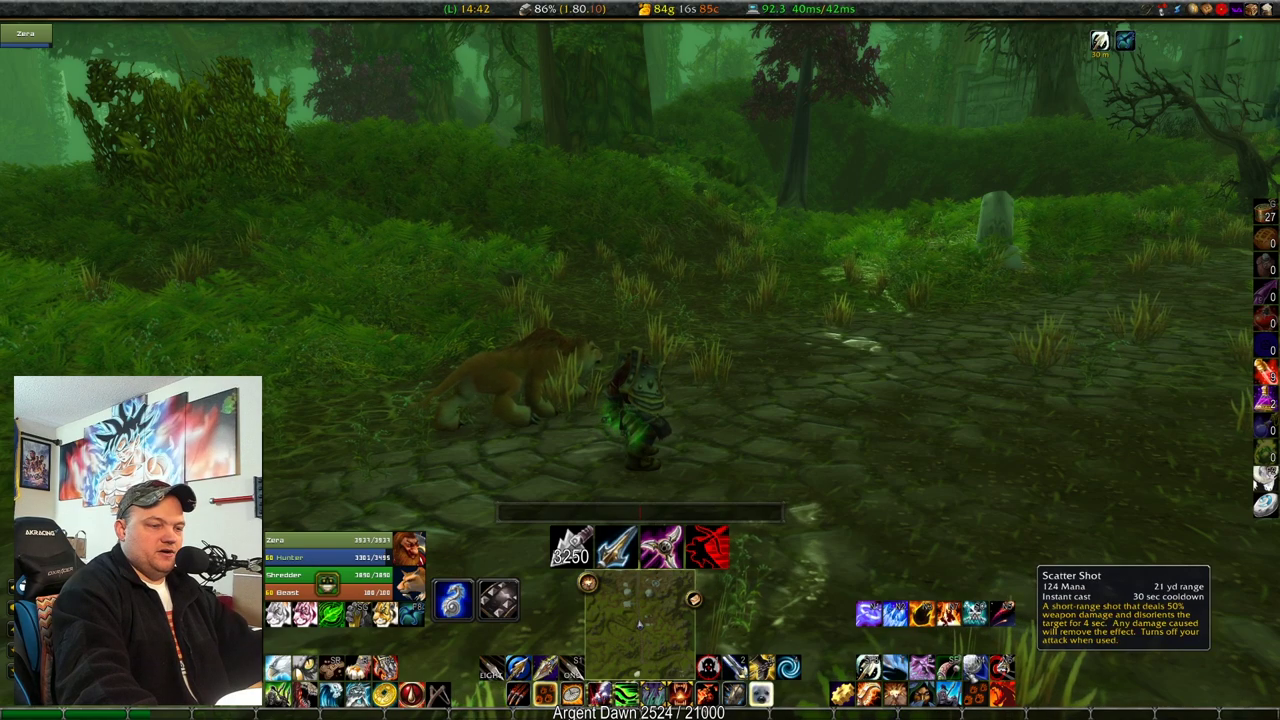
# Open the character sheet, test unequipping and re-equipping the Rhok'delar longbow with its action bar macro, and close the sheet.
pyautogui.press('c')
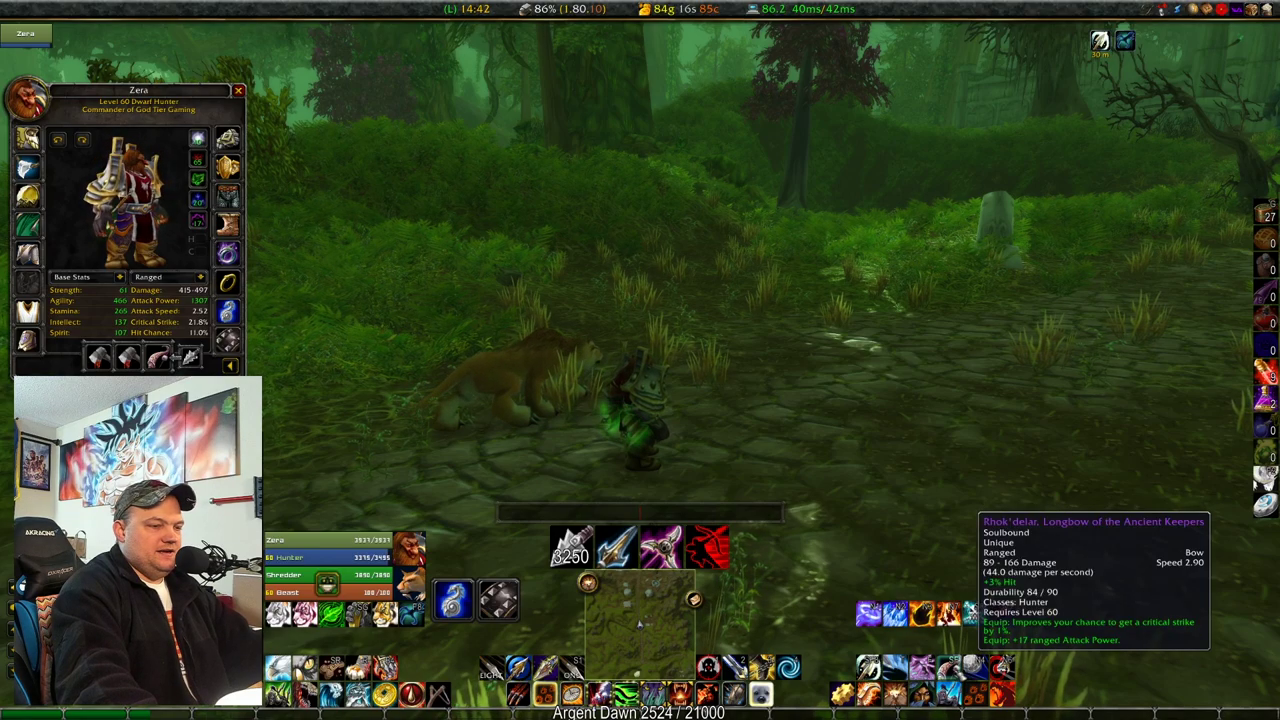
pyautogui.click(948, 667)
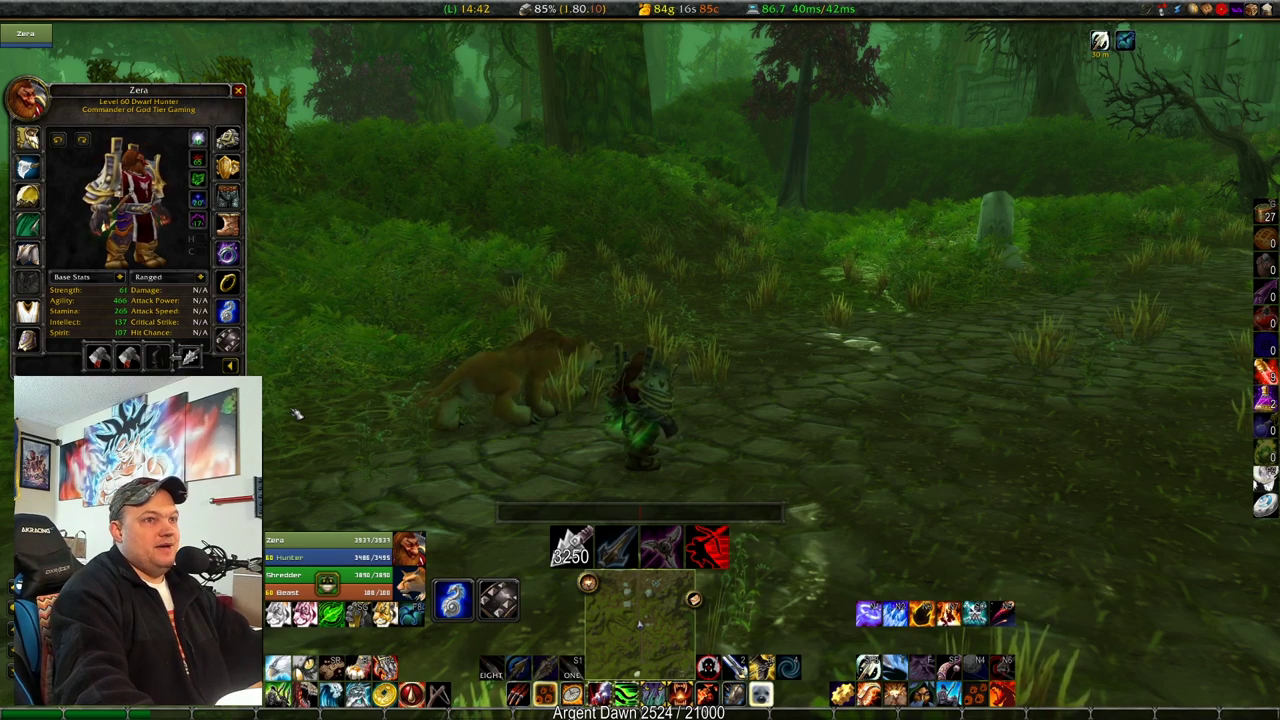
pyautogui.hotkey('shift', 'f')
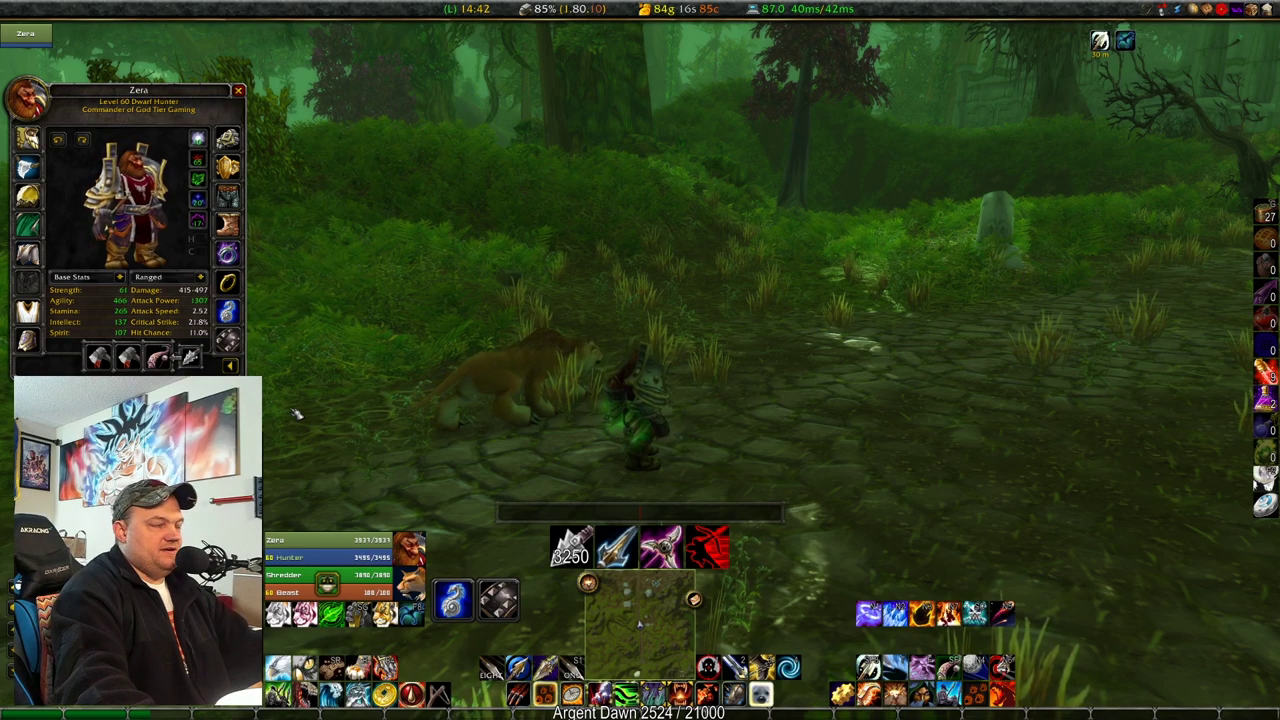
pyautogui.hotkey('shift', 'f')
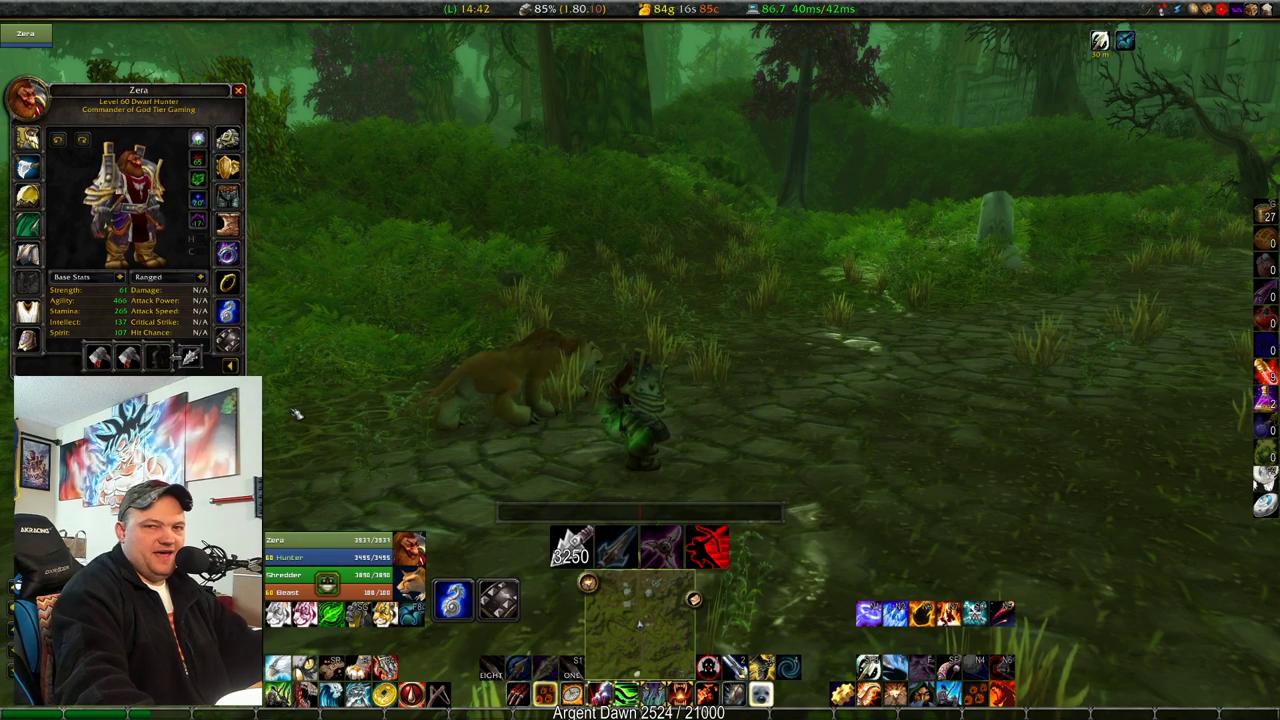
pyautogui.press('1')
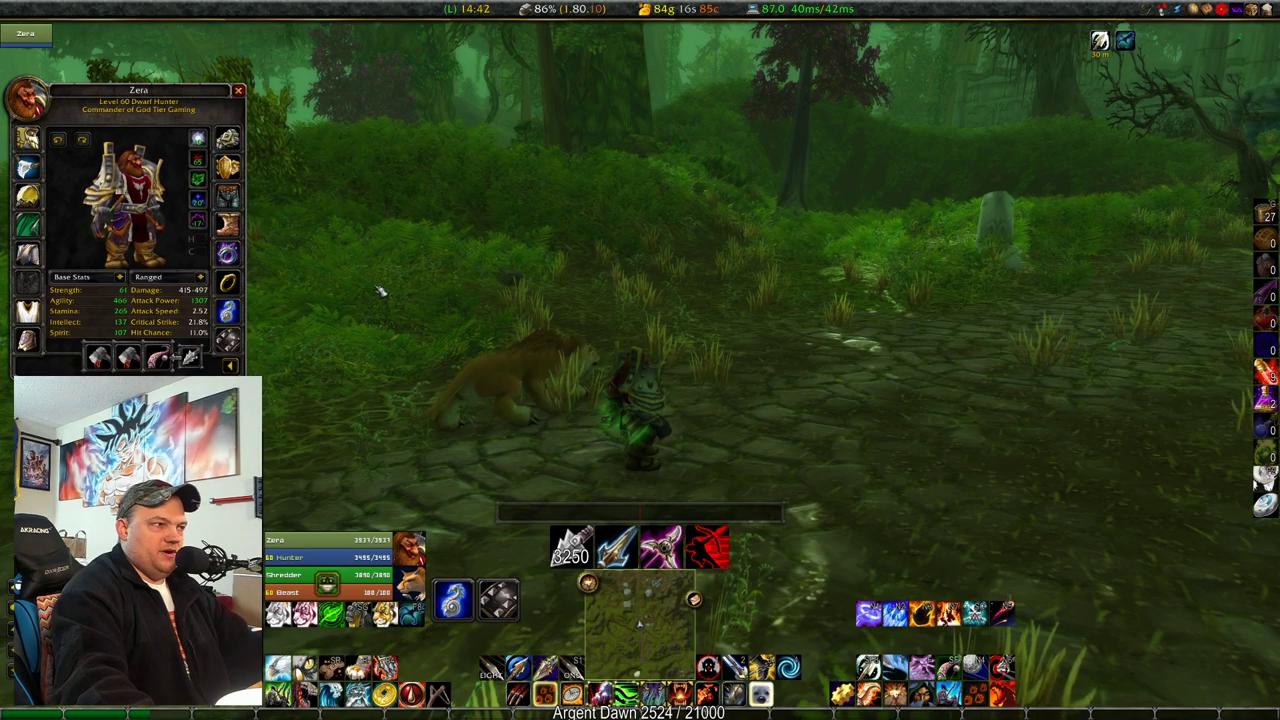
pyautogui.moveTo(160, 360)
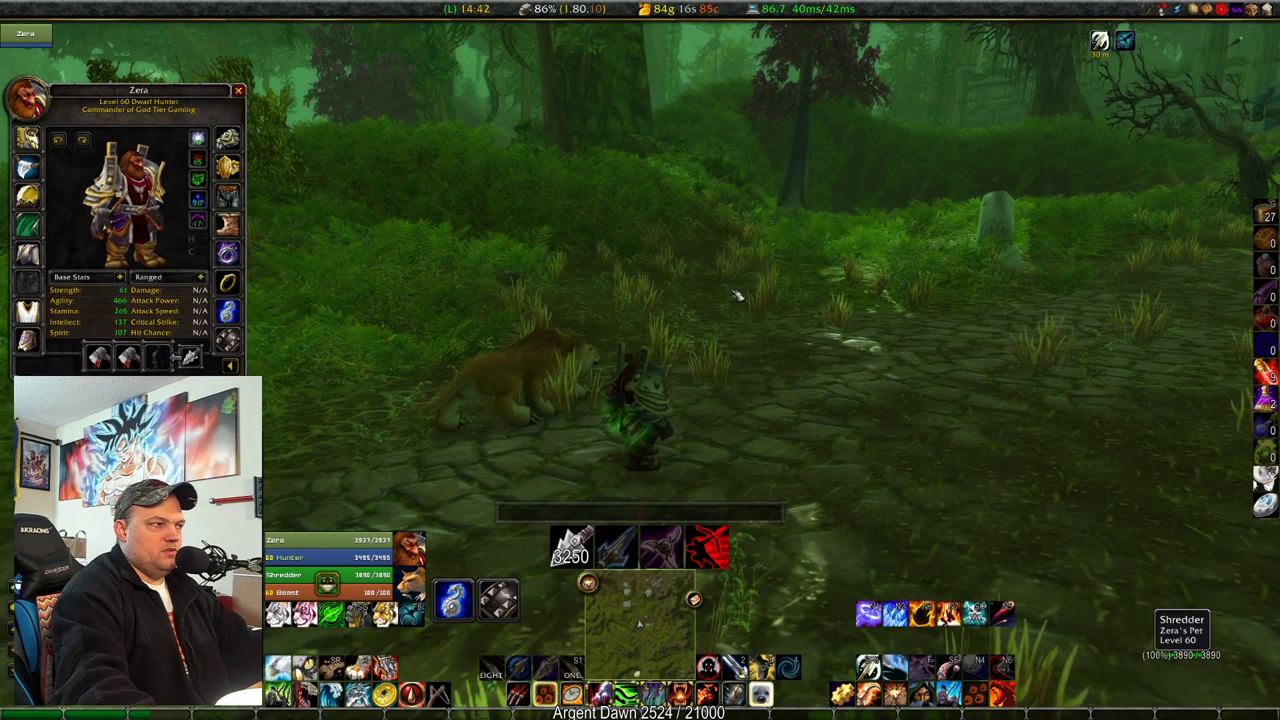
pyautogui.hotkey('shift', 'f')
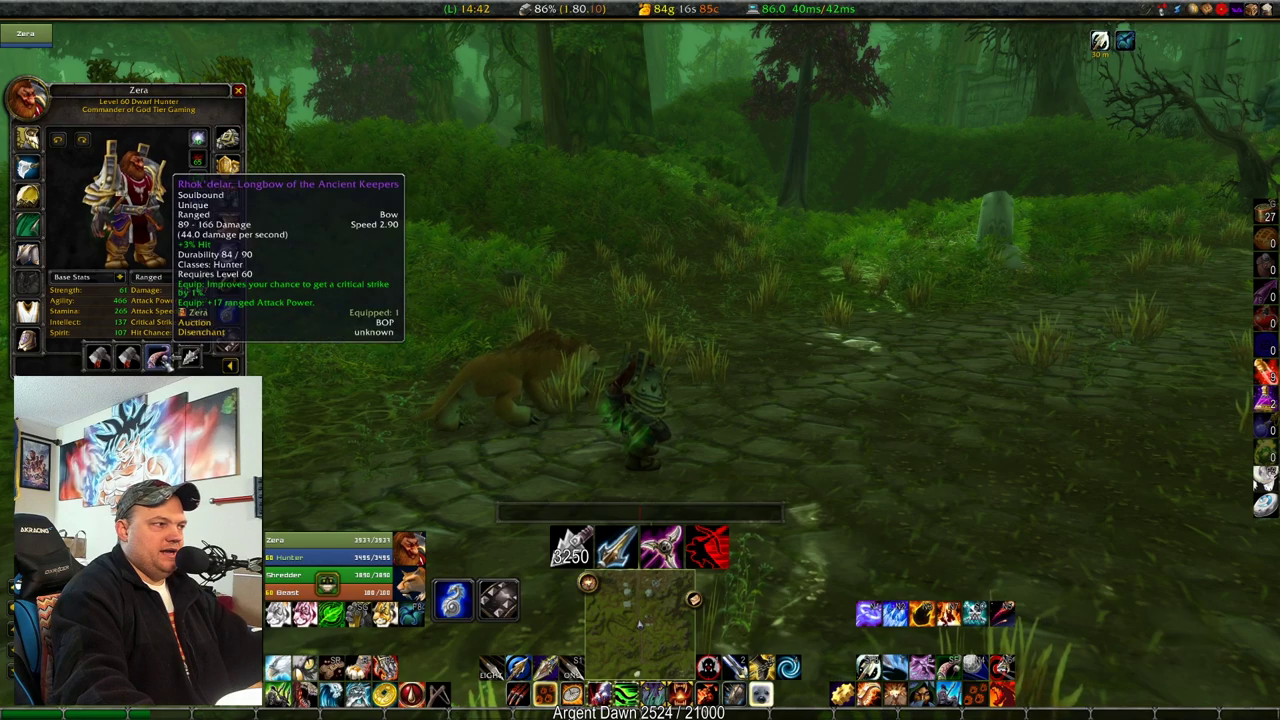
pyautogui.click(238, 91)
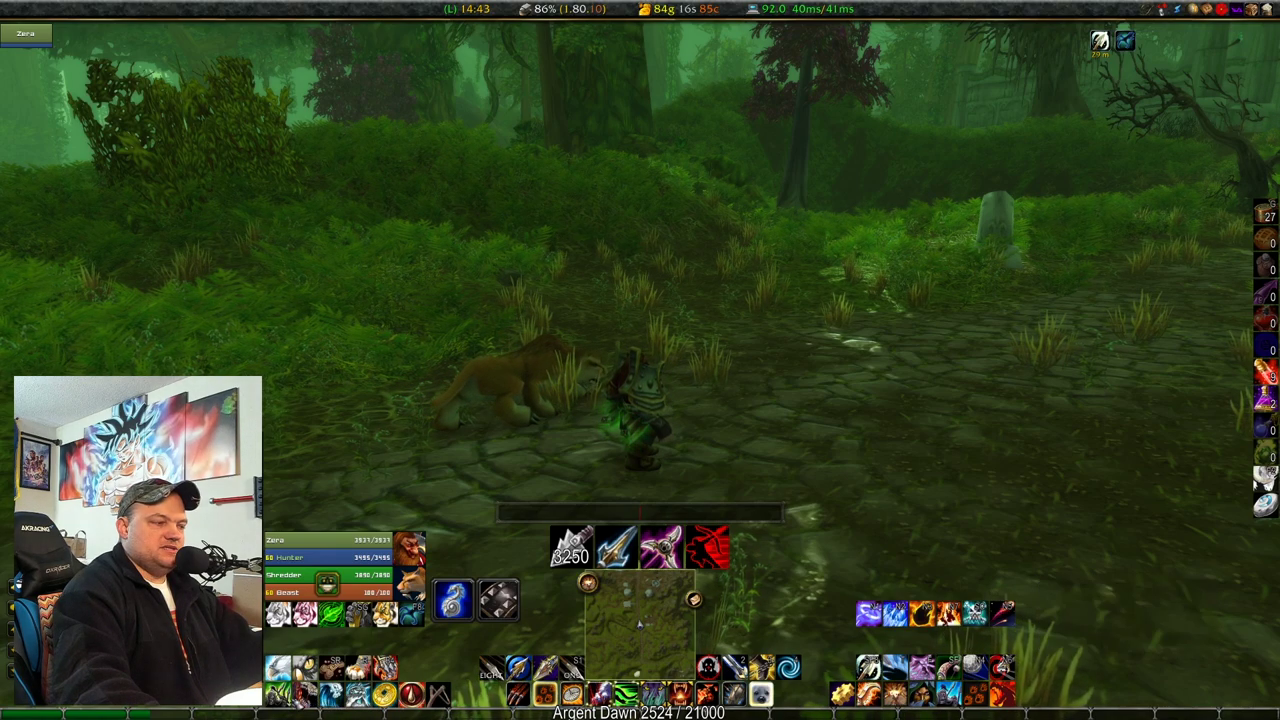
# View the First Aid, Engineering, Beast Training and Mining windows from their action bar slots and close them all.
pyautogui.click(418, 699)
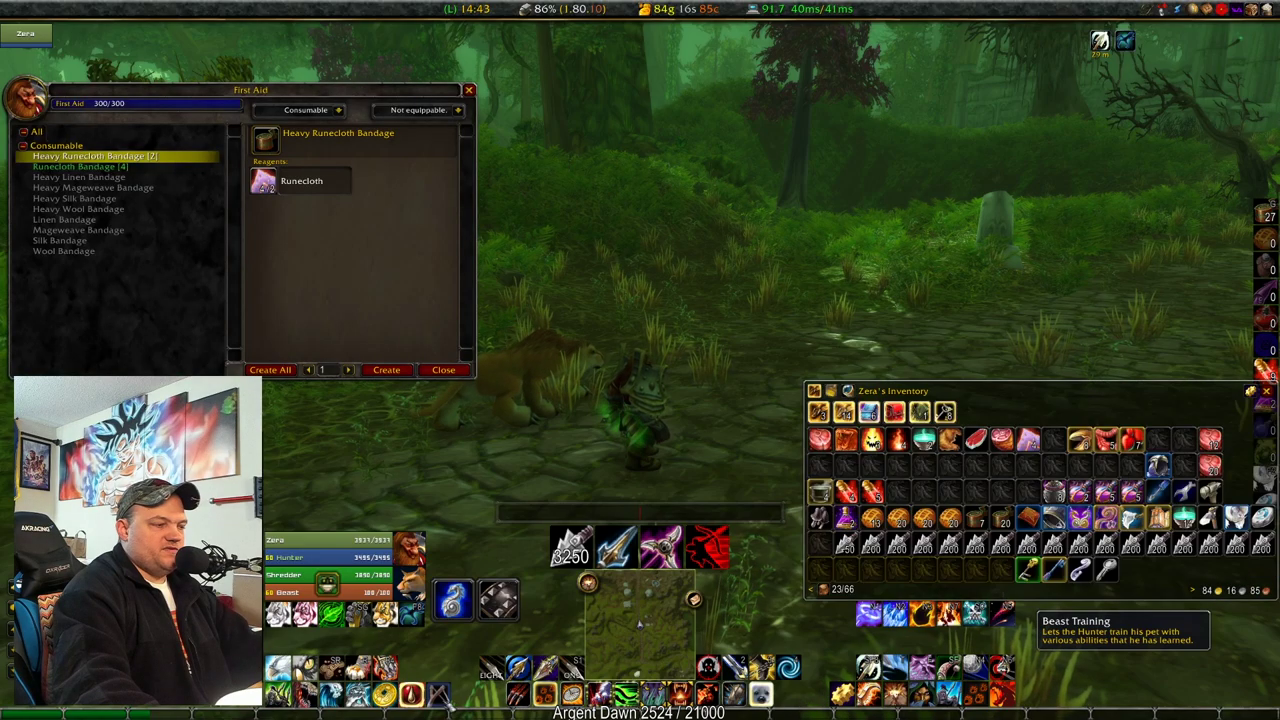
pyautogui.click(440, 698)
pyautogui.click(849, 699)
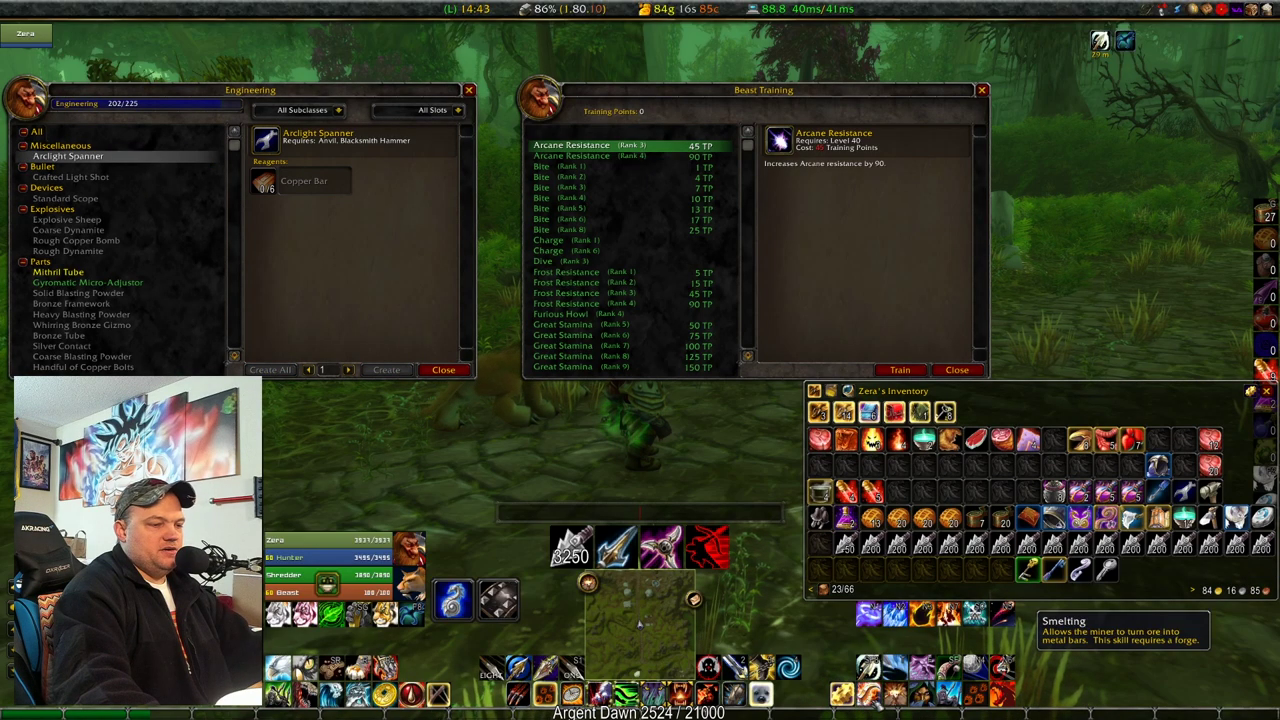
pyautogui.click(873, 700)
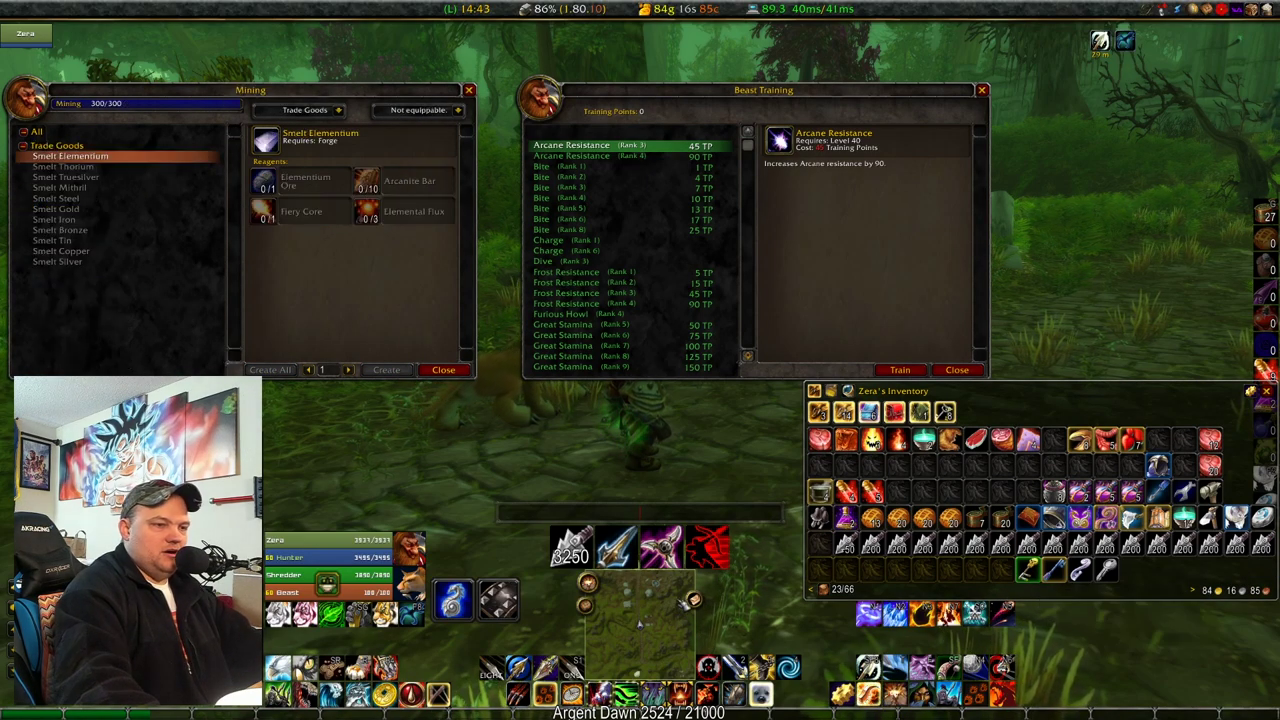
pyautogui.press('Escape')
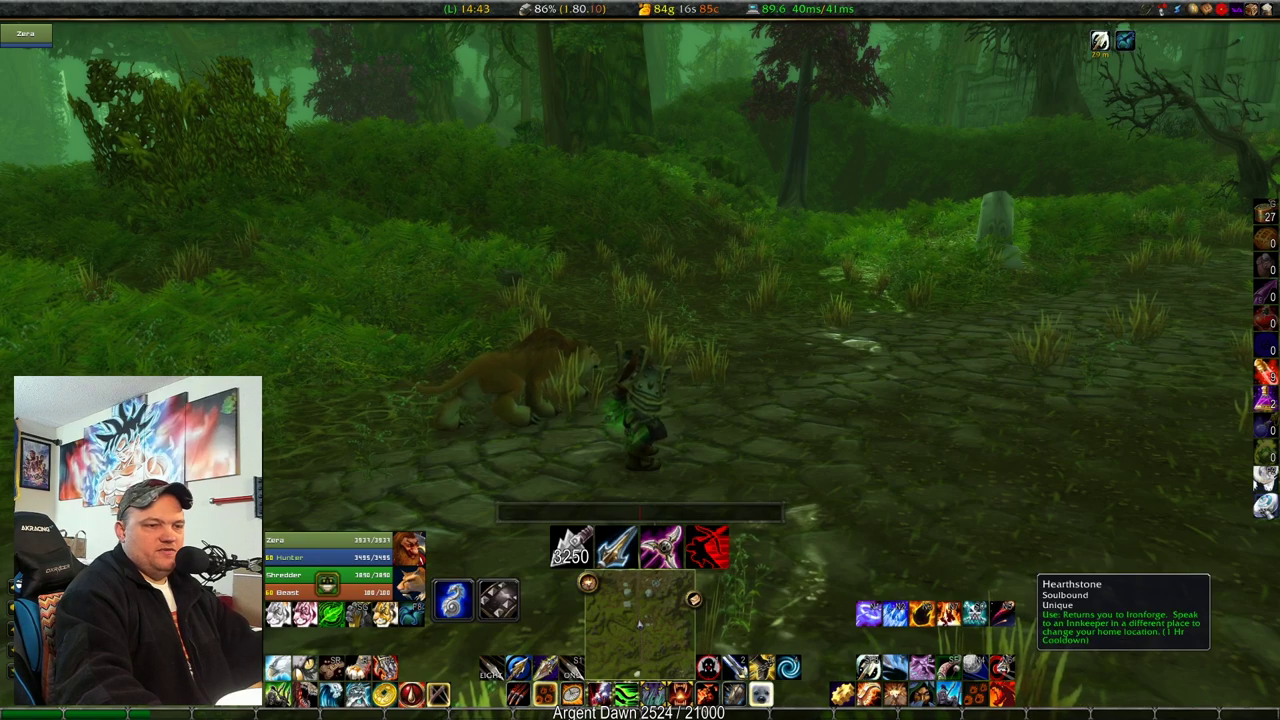
# Swap the green ability icon on the central action bar with the neighbouring slot and reload the interface.
pyautogui.moveTo(831, 445); pyautogui.dragTo(970, 445)
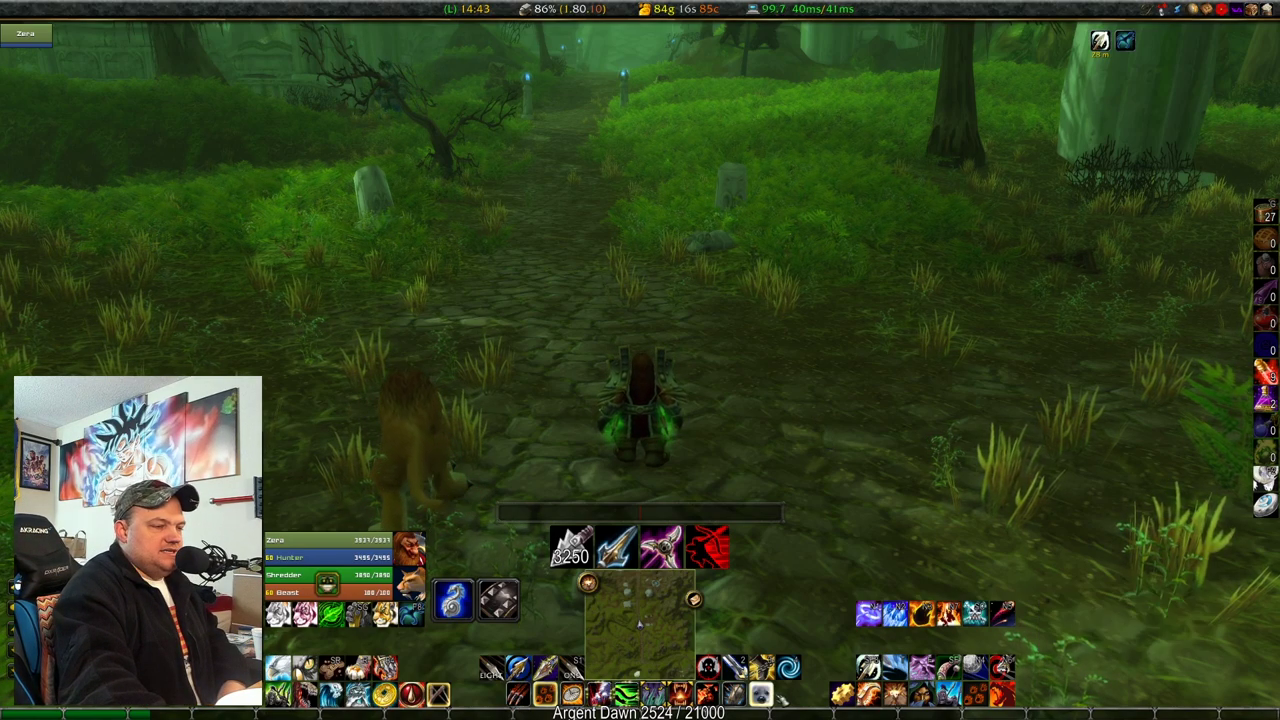
pyautogui.moveTo(627, 694); pyautogui.dragTo(653, 694)
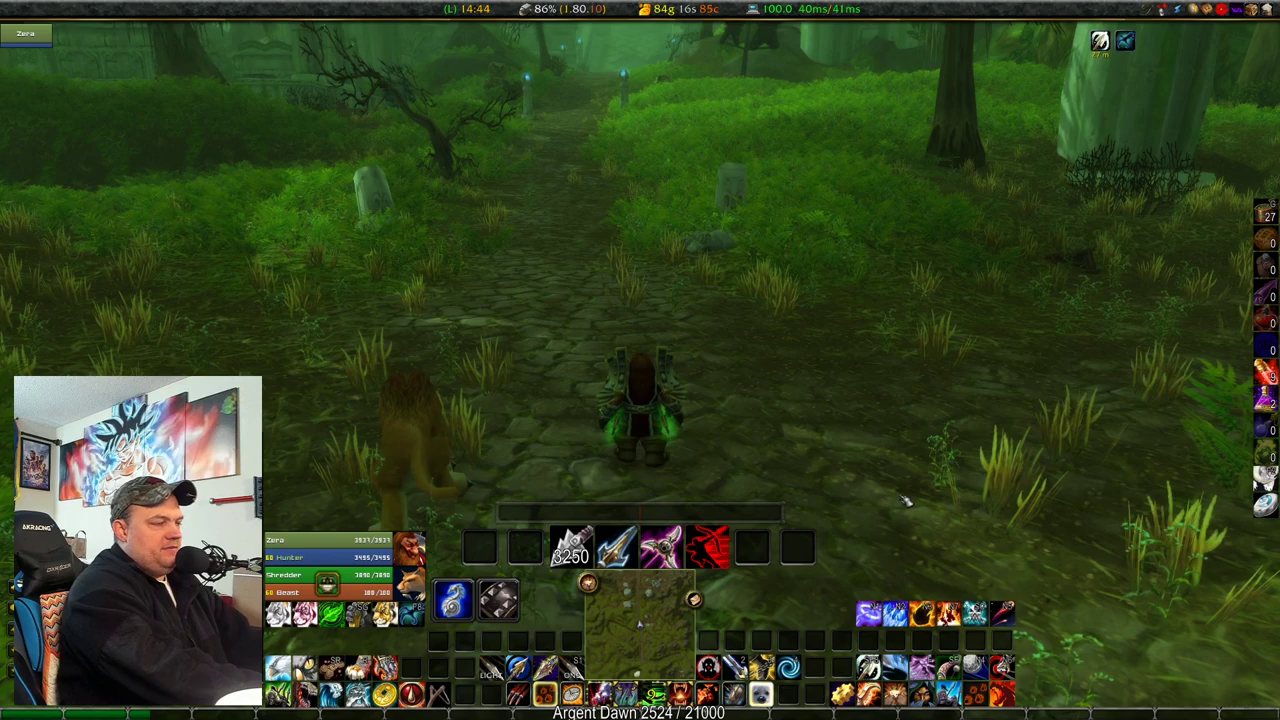
pyautogui.press('Return')
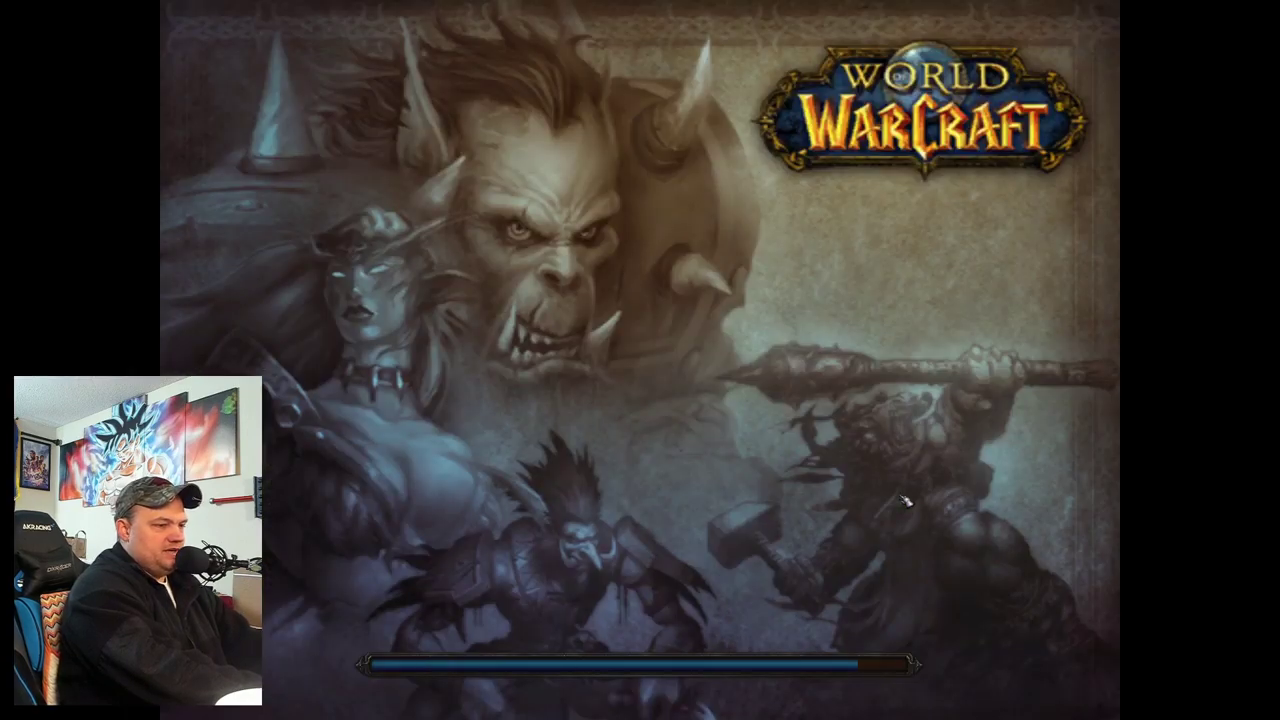